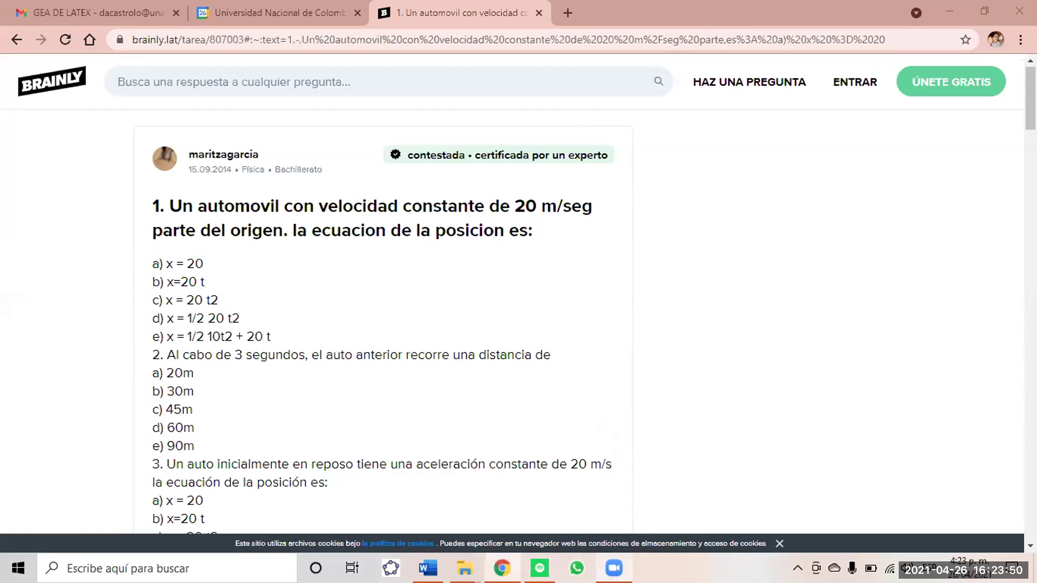
Step: Search Windows for TEX, then browse the TeXLive folder inside tlpkg and its parent folder install-tl-20210418
{"action": "key", "text": "super+s"}
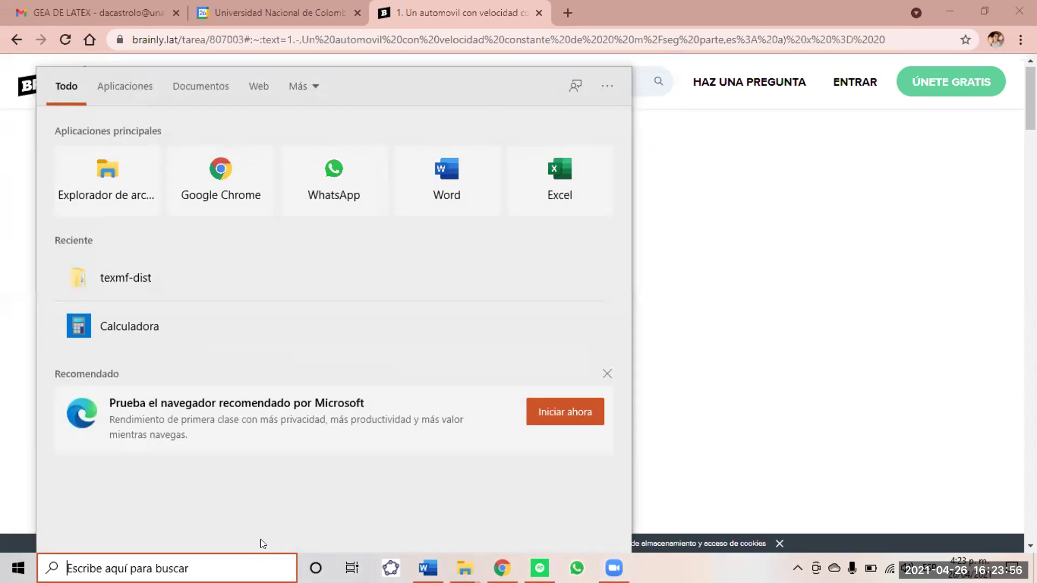
{"action": "type", "text": "TEX"}
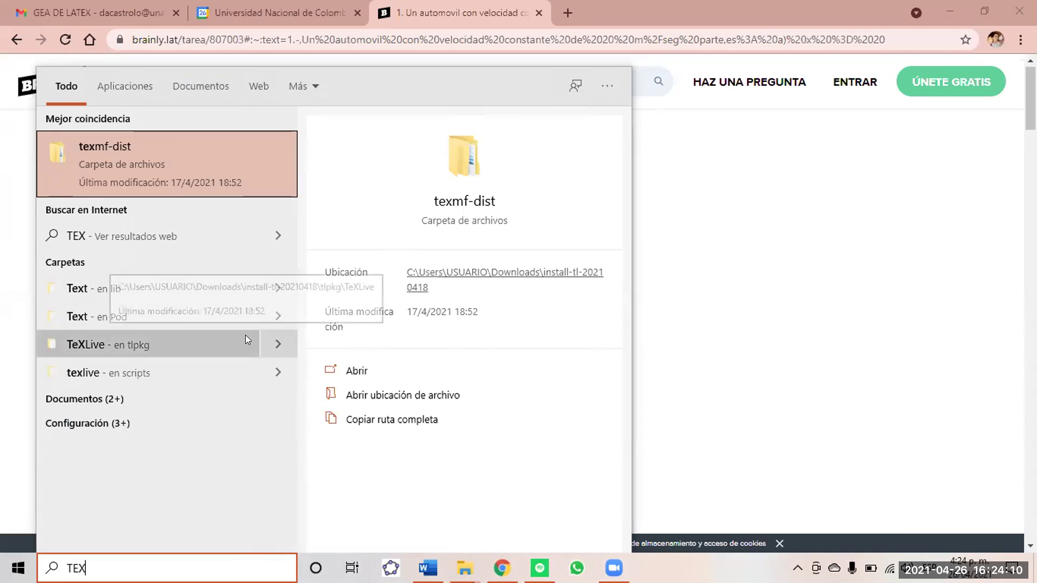
{"action": "left_click", "coordinate": [278, 344]}
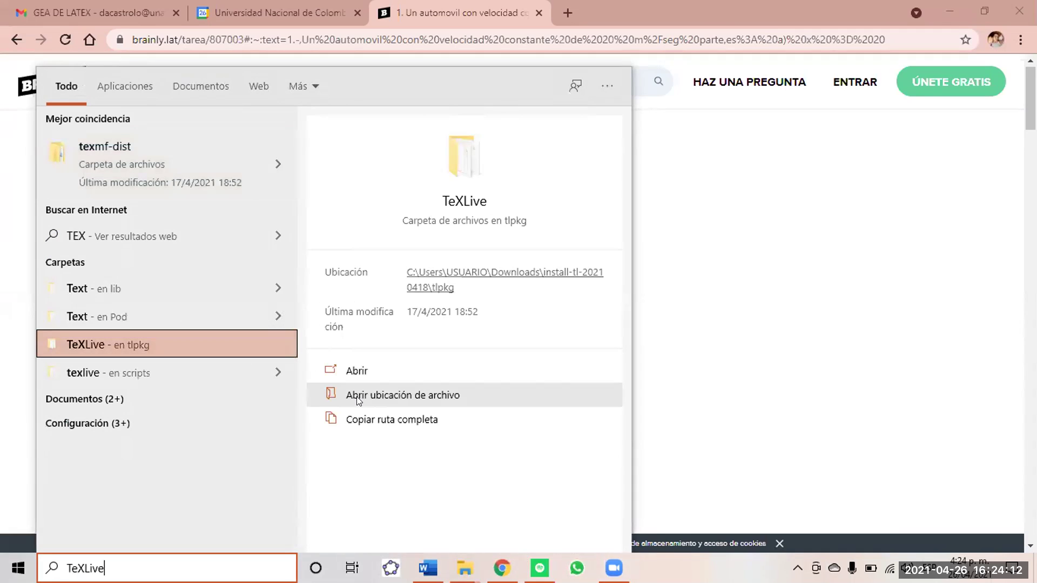
{"action": "left_click", "coordinate": [356, 397]}
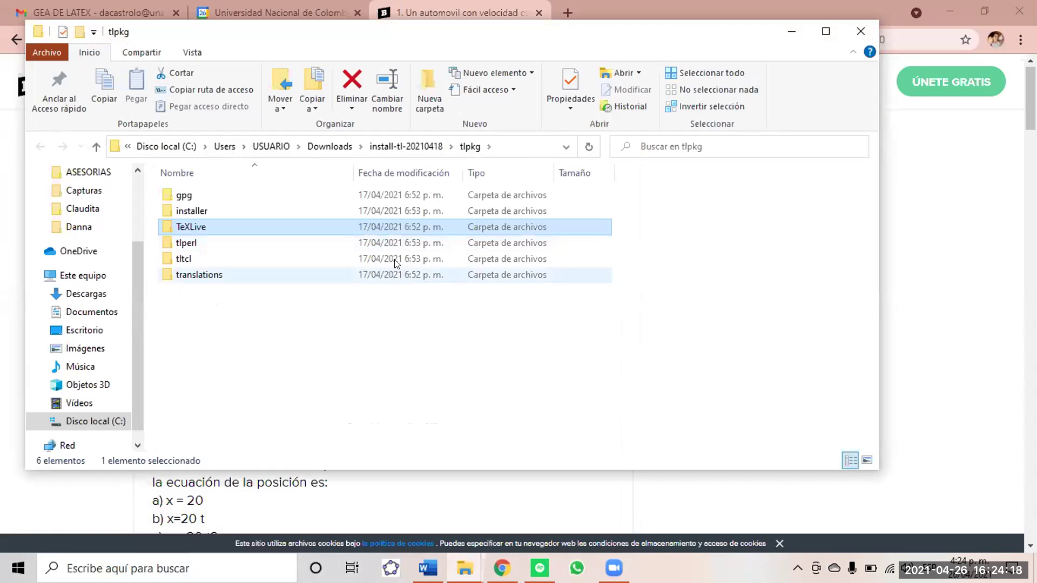
{"action": "double_click", "coordinate": [416, 226]}
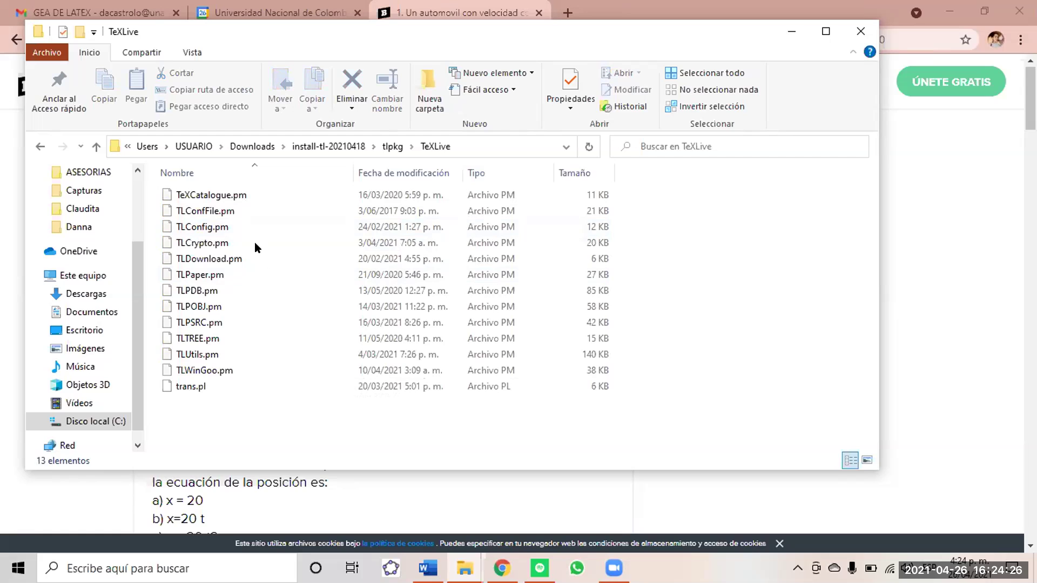
{"action": "left_click", "coordinate": [40, 147]}
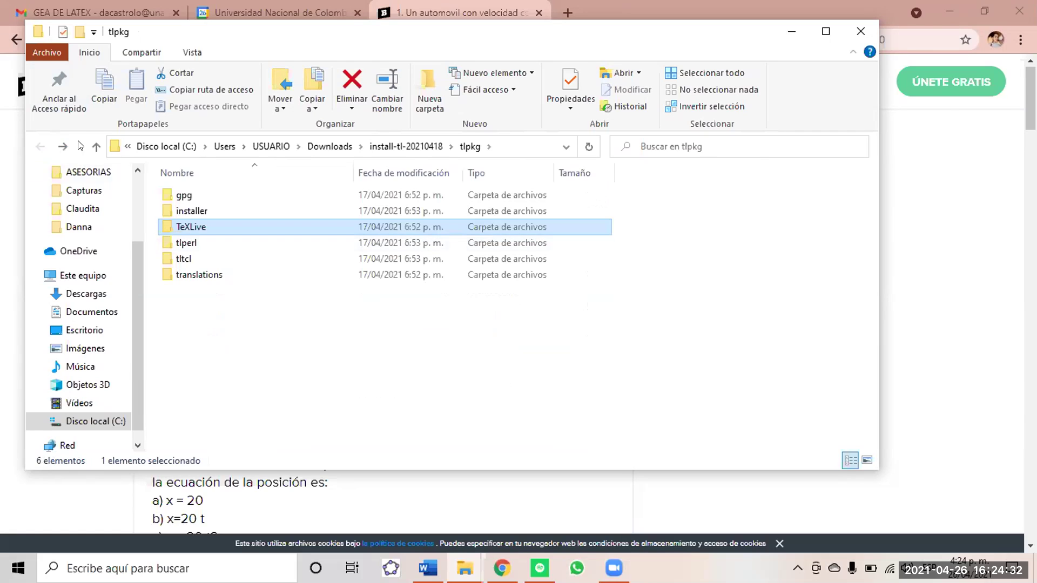
{"action": "left_click", "coordinate": [420, 150]}
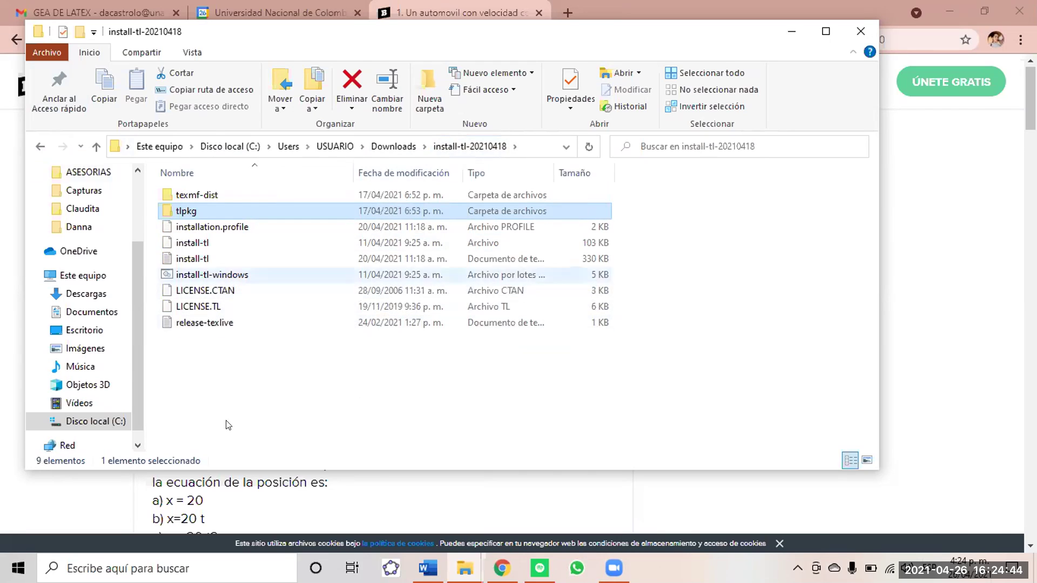
Step: Search Windows for TEX again and inspect the details of the texlive folder located in scripts
{"action": "left_click", "coordinate": [205, 568]}
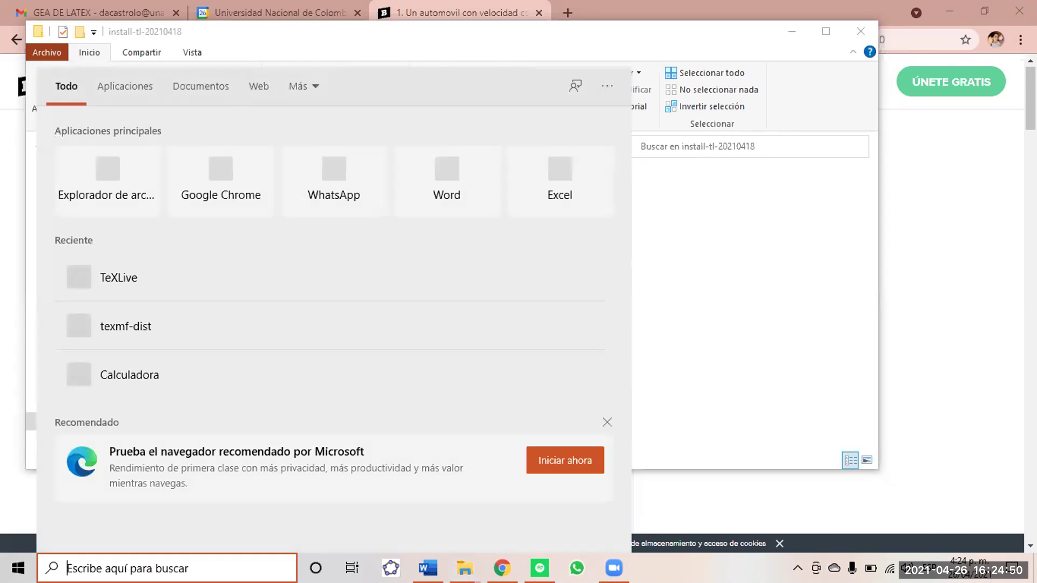
{"action": "type", "text": "TEX"}
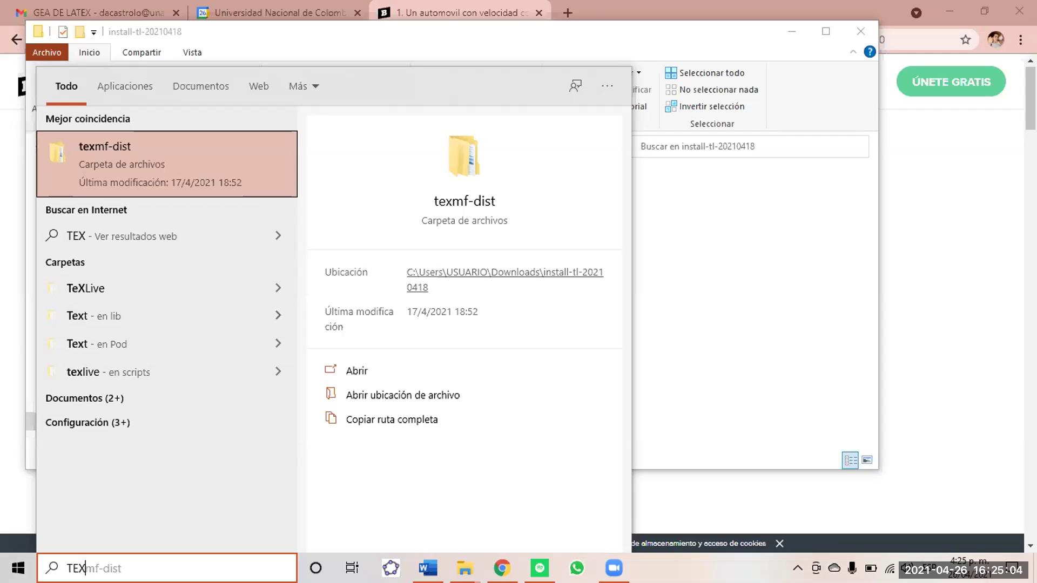
{"action": "left_click", "coordinate": [272, 371]}
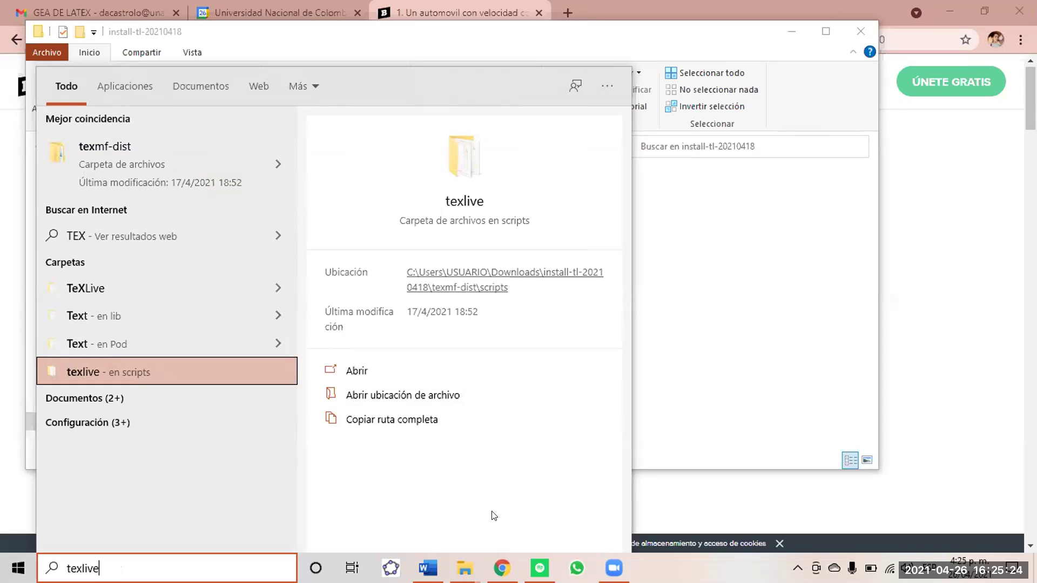
{"action": "key", "text": "BackSpace"}
{"action": "key", "text": "BackSpace"}
{"action": "key", "text": "BackSpace"}
{"action": "key", "text": "BackSpace"}
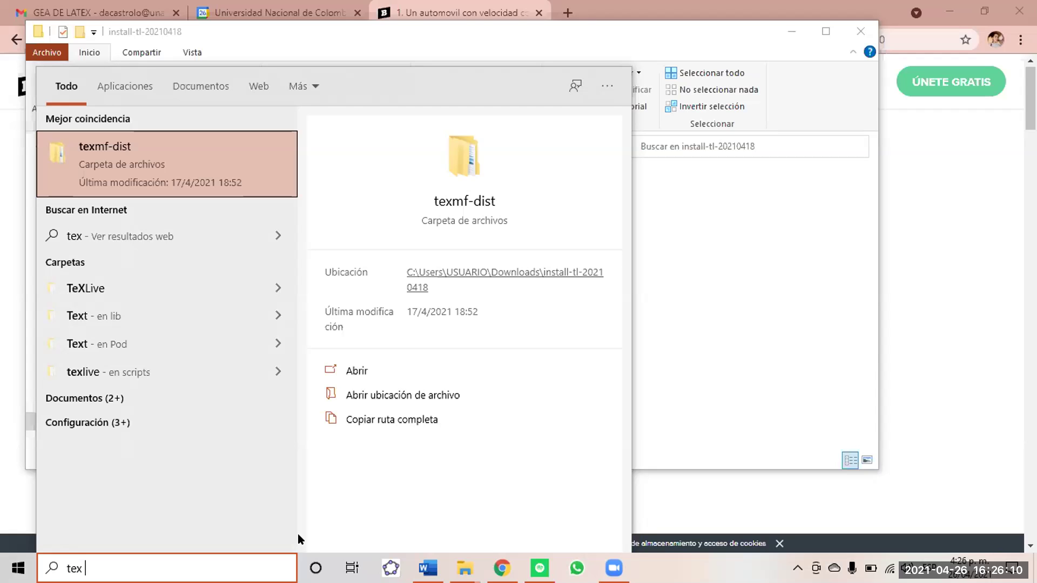
{"action": "left_click", "coordinate": [576, 479]}
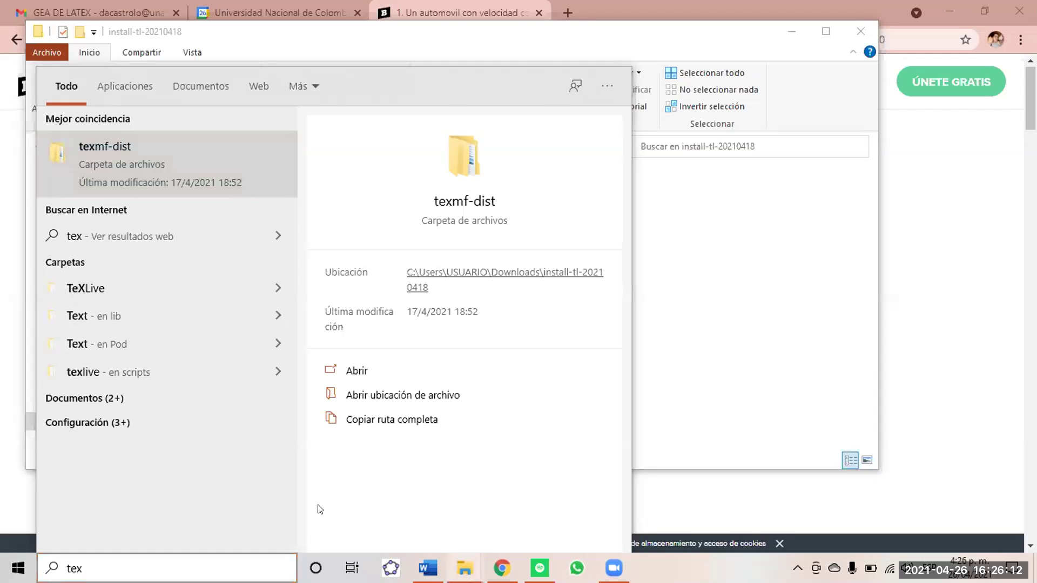
Step: Switch to the Descargas folder window, maximize it and open the install-tl-20210418 folder
{"action": "left_click", "coordinate": [464, 568]}
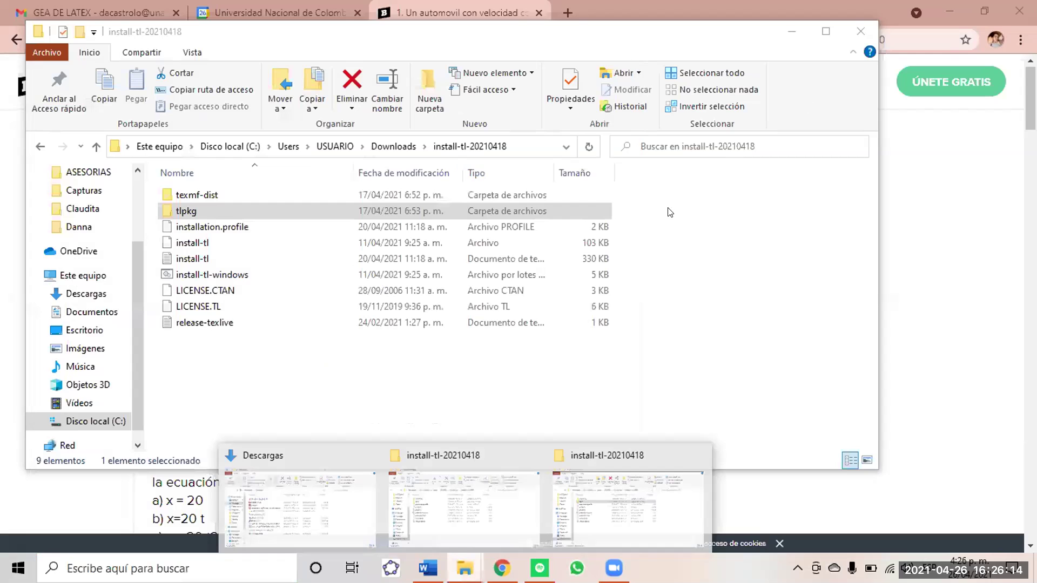
{"action": "key", "text": "alt+Tab"}
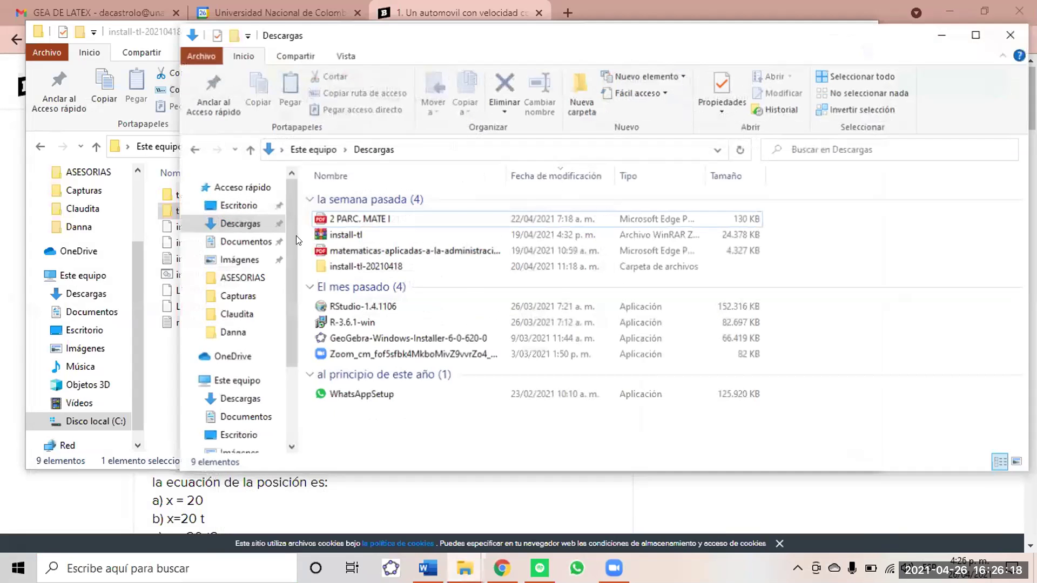
{"action": "key", "text": "super+Up"}
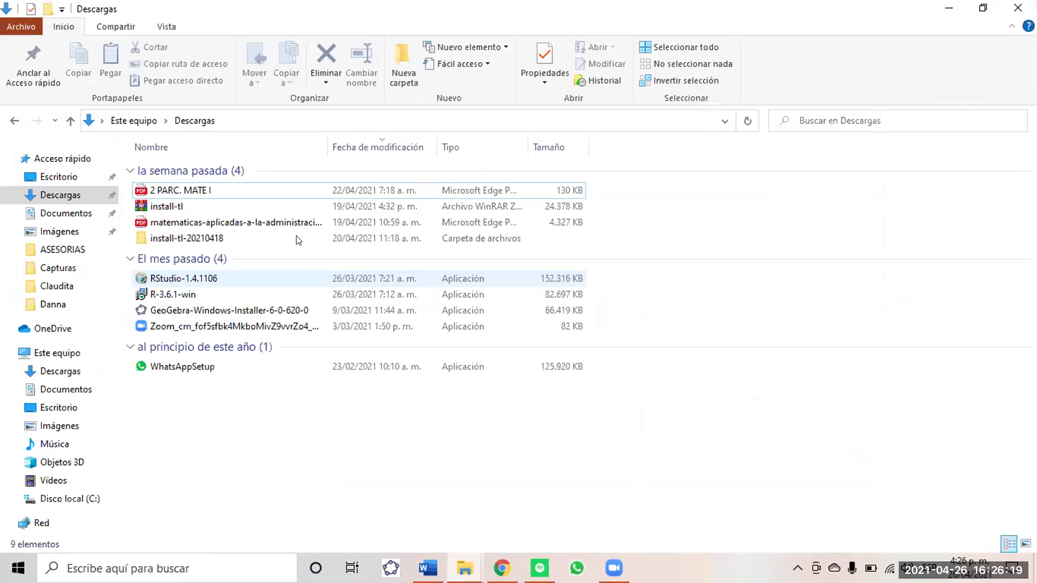
{"action": "double_click", "coordinate": [257, 239]}
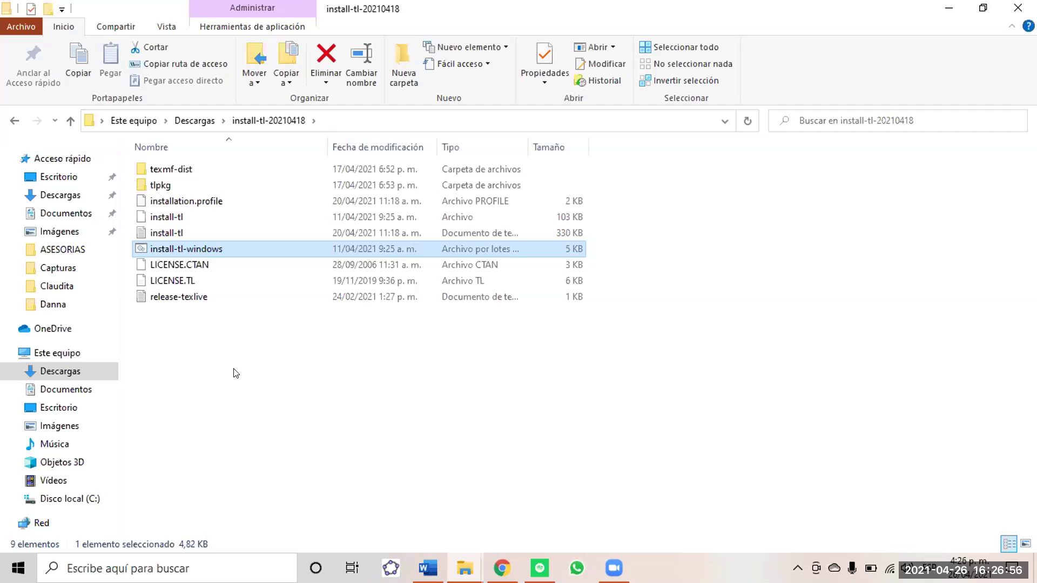
Step: Go to Disco local (C:) and open the 2021 folder inside texlive
{"action": "double_click", "coordinate": [230, 249]}
{"action": "key", "text": "Down"}
{"action": "key", "text": "Down"}
{"action": "key", "text": "Down"}
{"action": "key", "text": "Down"}
{"action": "key", "text": "Down"}
{"action": "key", "text": "Down"}
{"action": "key", "text": "Down"}
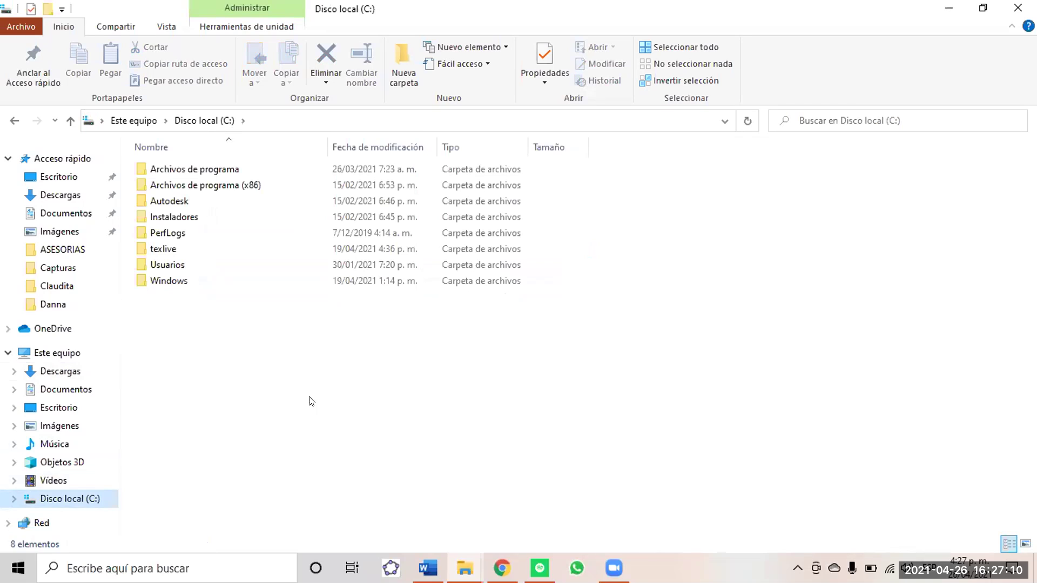
{"action": "double_click", "coordinate": [195, 252]}
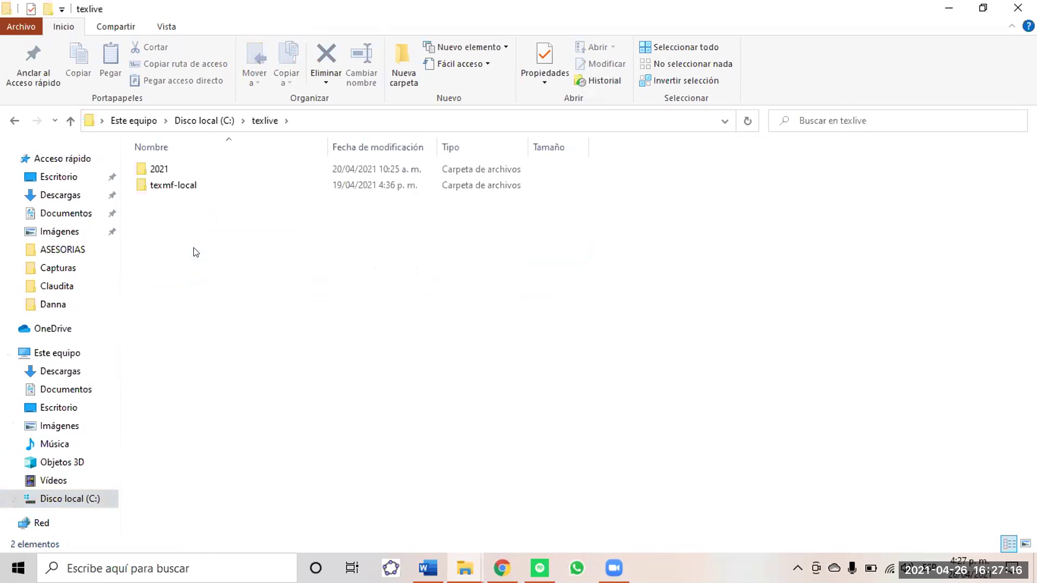
{"action": "double_click", "coordinate": [273, 176]}
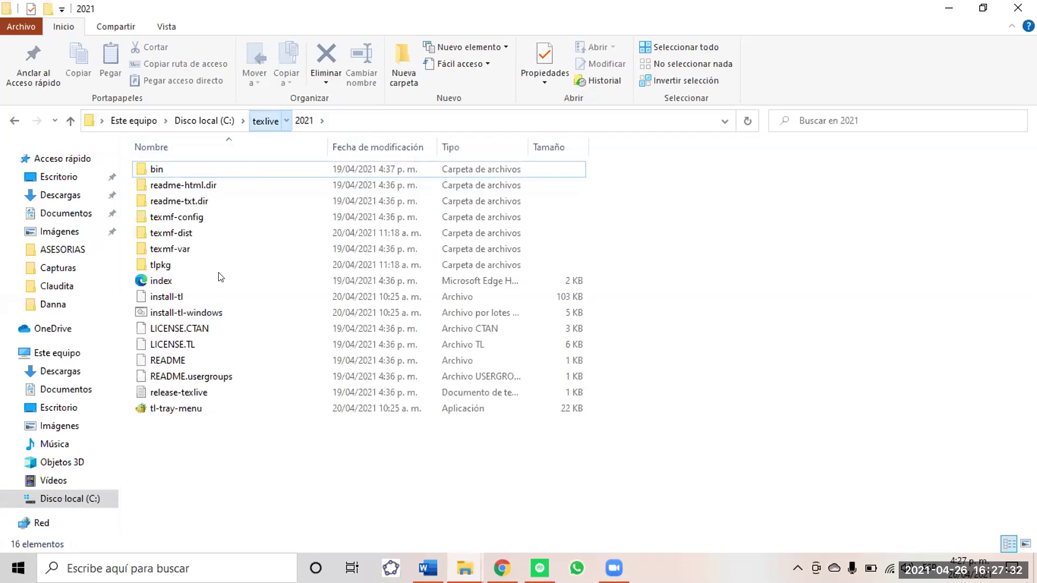
Step: Examine the contents of the 2021 and texmf-local folders inside texlive, ending in texmf-local
{"action": "key", "text": "alt+Up"}
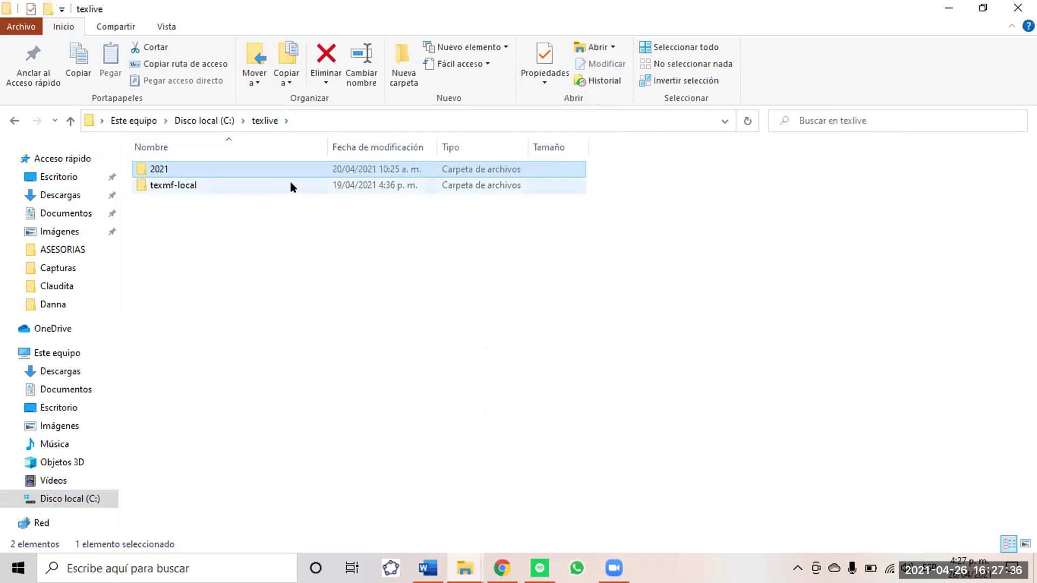
{"action": "double_click", "coordinate": [291, 183]}
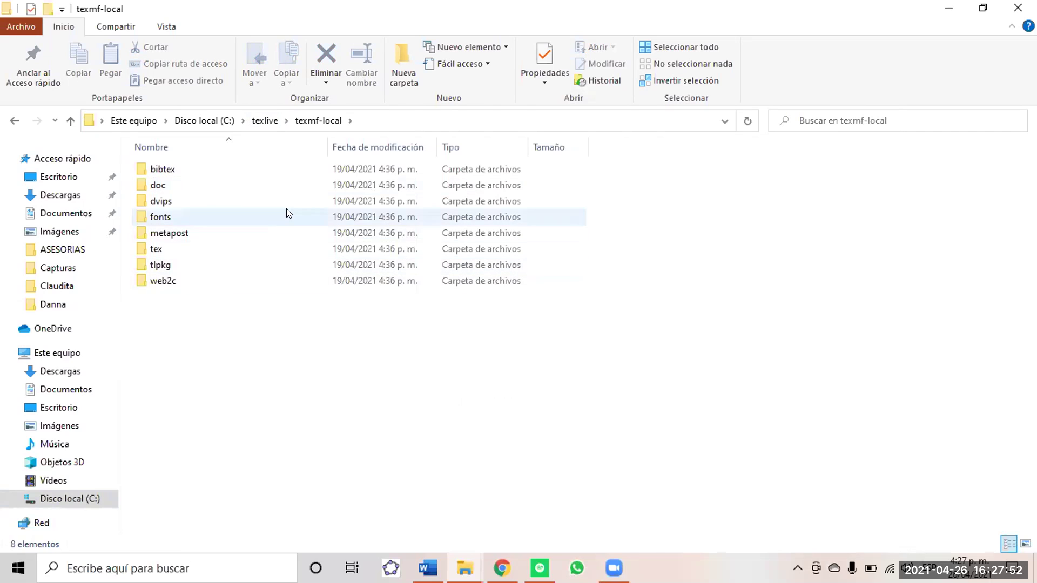
{"action": "left_click", "coordinate": [275, 127]}
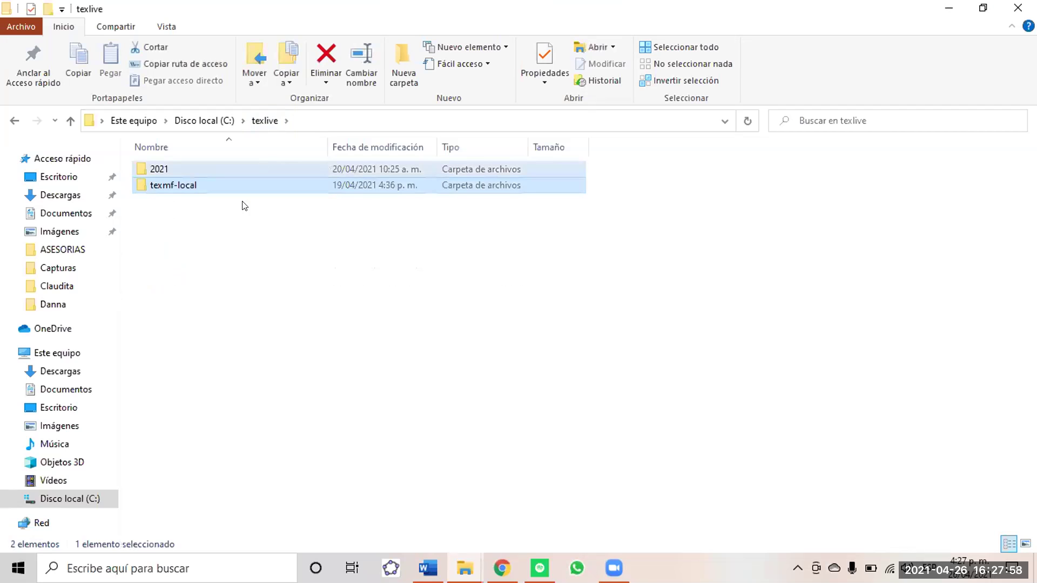
{"action": "key", "text": "Up"}
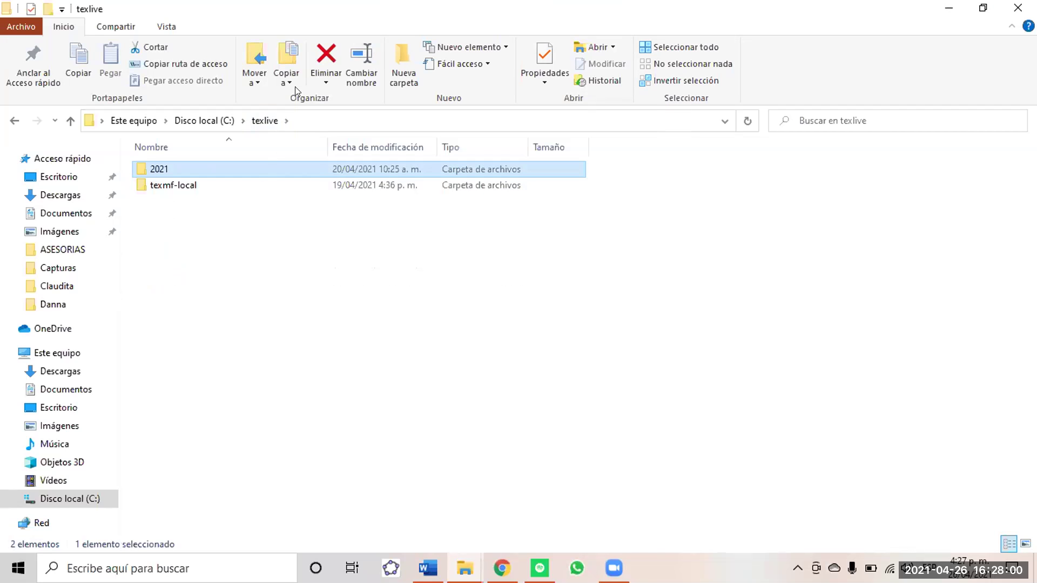
{"action": "key", "text": "Return"}
{"action": "left_click", "coordinate": [264, 115]}
{"action": "double_click", "coordinate": [232, 188]}
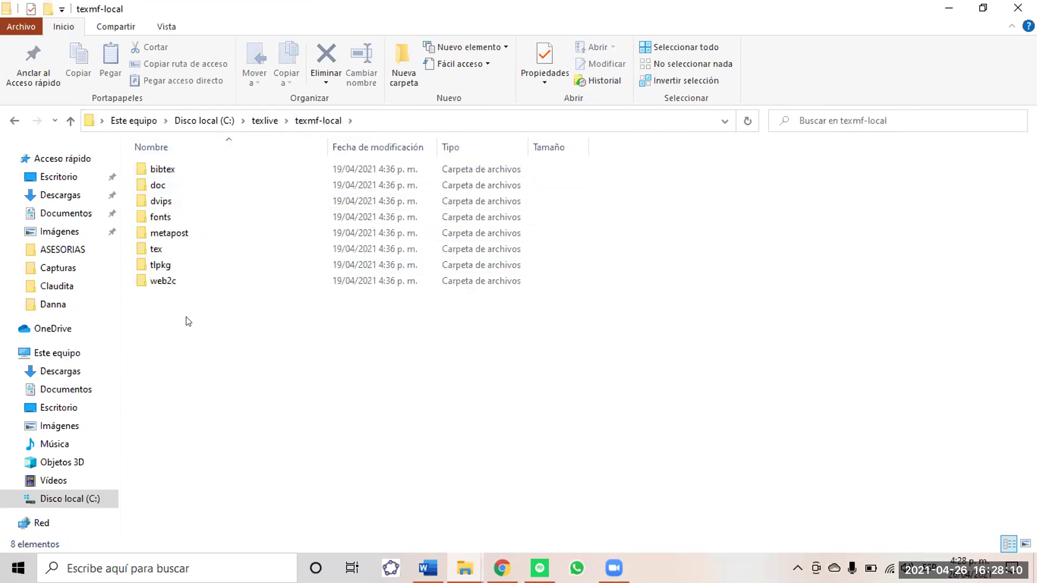
Step: Search Windows for TEX, review the matching Configuración results and close the search
{"action": "mouse_move", "coordinate": [464, 568]}
{"action": "left_click", "coordinate": [162, 569]}
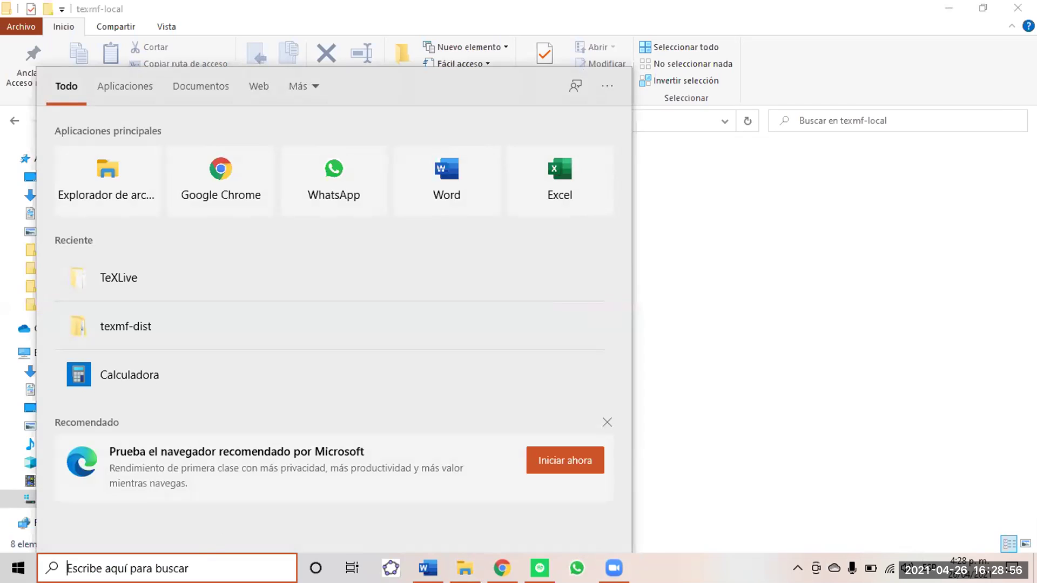
{"action": "type", "text": "TEX"}
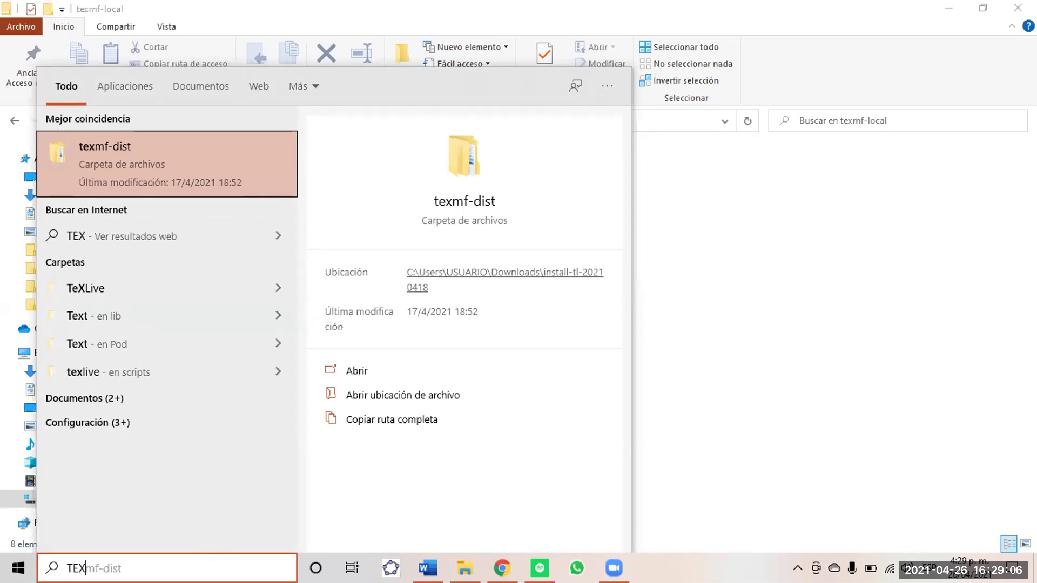
{"action": "left_click", "coordinate": [173, 420]}
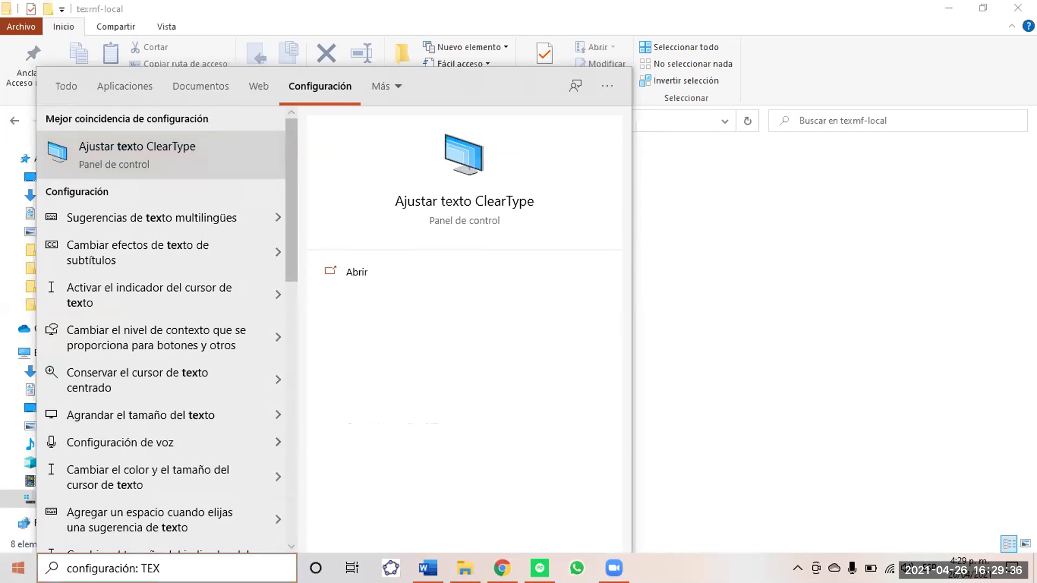
{"action": "key", "text": "Escape"}
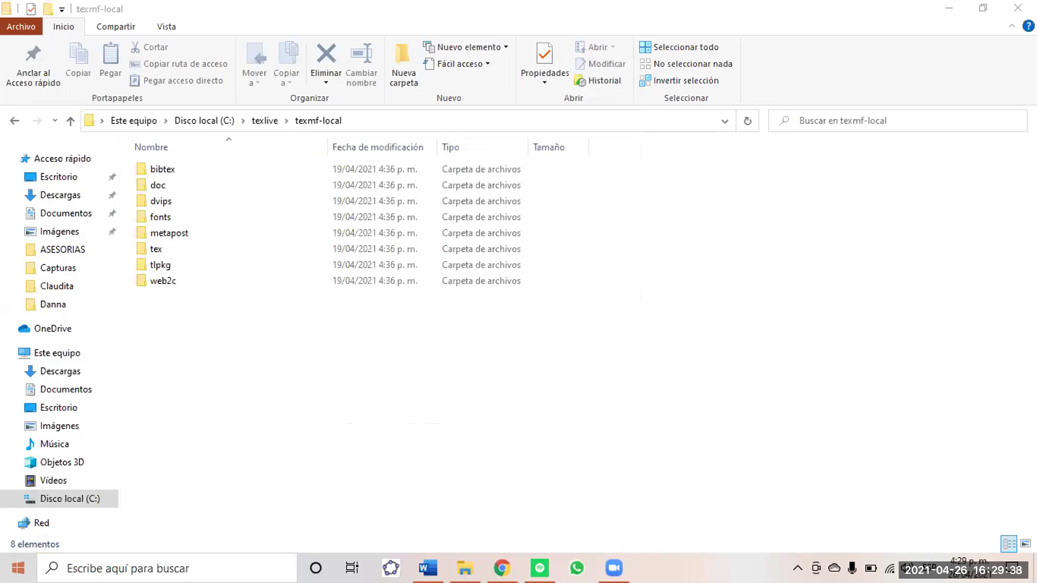
Step: Open the Windows settings for Aplicaciones y características
{"action": "key", "text": "super"}
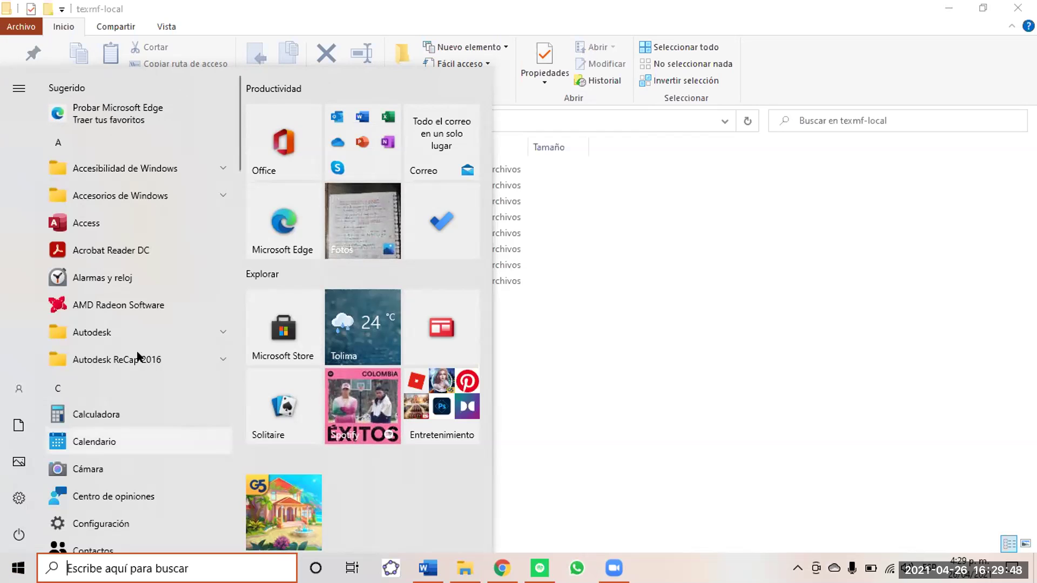
{"action": "left_click", "coordinate": [37, 500]}
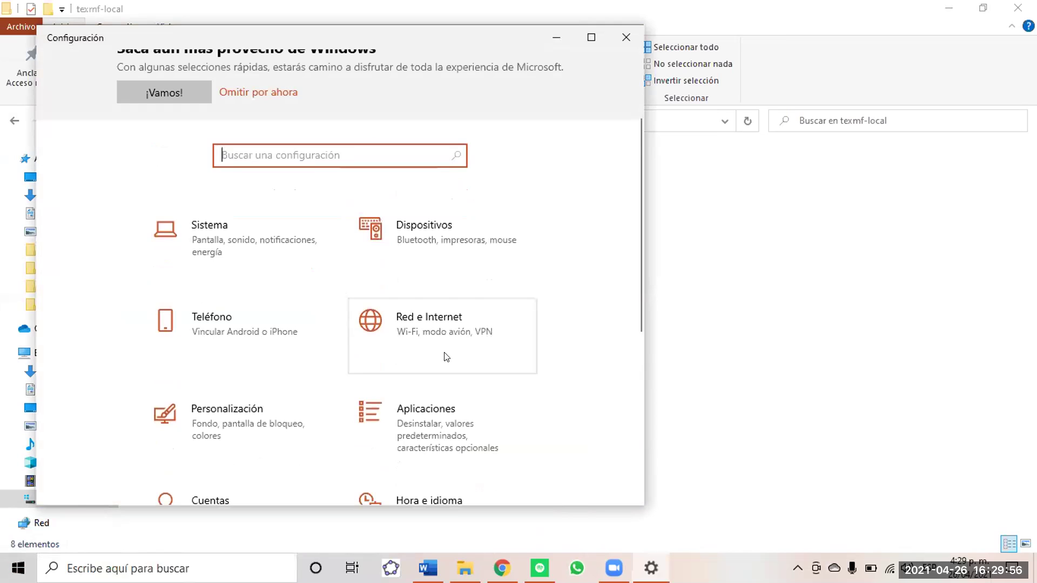
{"action": "left_click", "coordinate": [353, 412]}
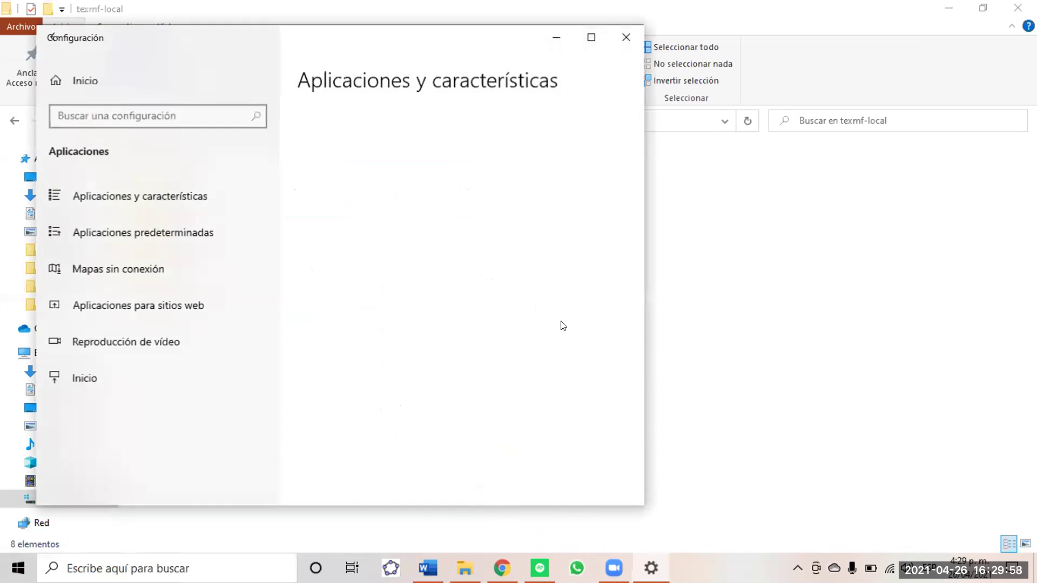
Step: Search the list of installed applications for TEX, then shorten the search to TE
{"action": "scroll", "coordinate": [474, 275], "scroll_direction": "down", "scroll_amount": 2}
{"action": "left_click", "coordinate": [471, 340]}
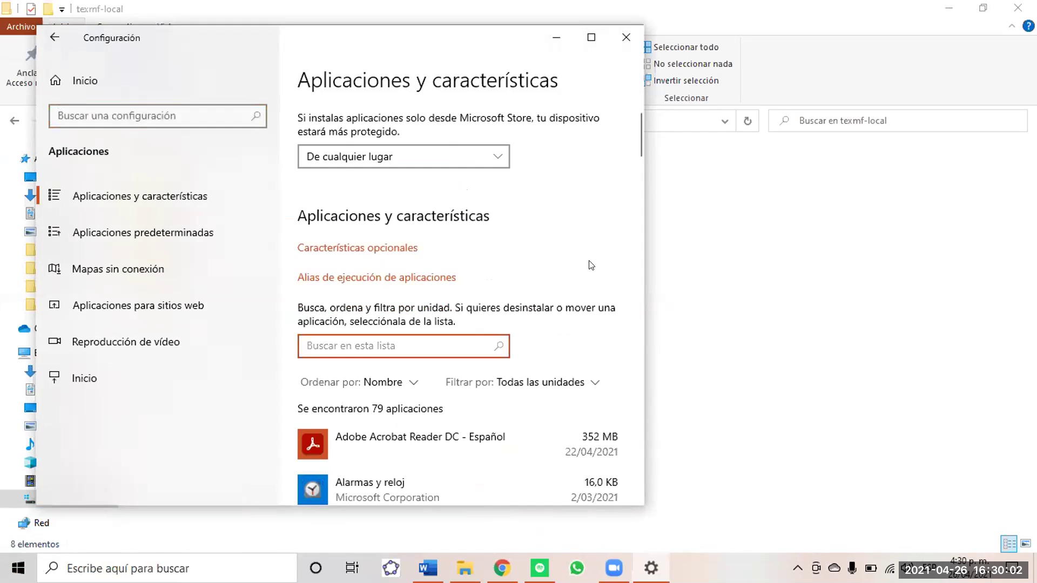
{"action": "type", "text": "TEX"}
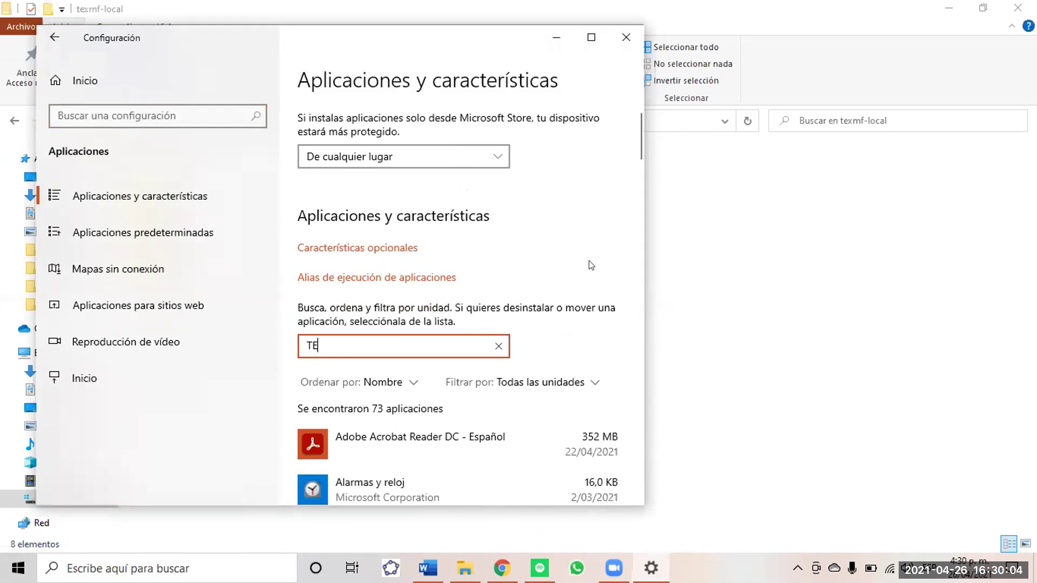
{"action": "scroll", "coordinate": [536, 327], "scroll_direction": "down", "scroll_amount": 3}
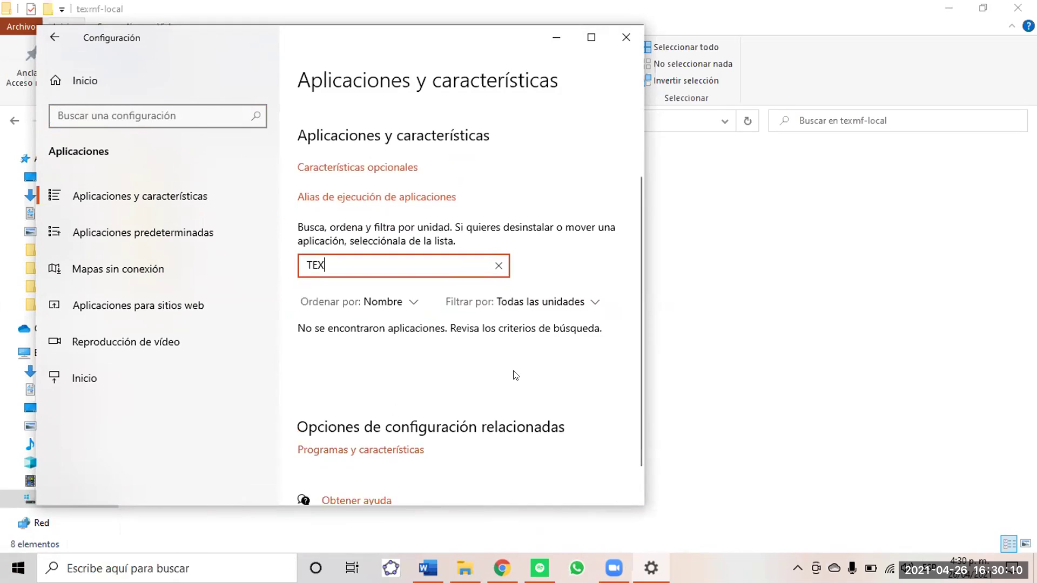
{"action": "scroll", "coordinate": [516, 375], "scroll_direction": "down", "scroll_amount": 1}
{"action": "key", "text": "BackSpace"}
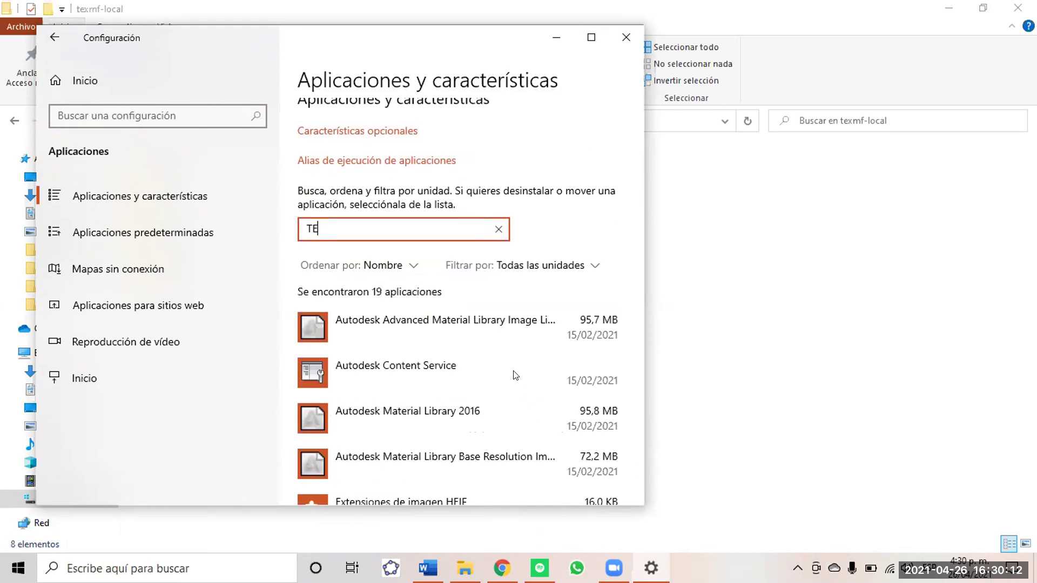
Step: Clear the search in the list of installed applications and close the settings window
{"action": "key", "text": "BackSpace"}
{"action": "key", "text": "BackSpace"}
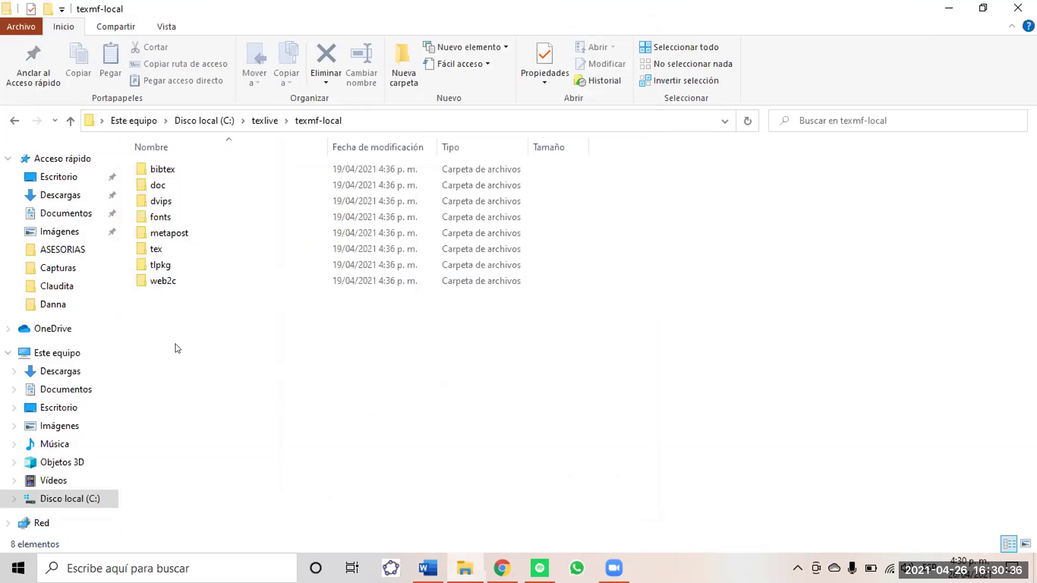
{"action": "left_click", "coordinate": [76, 372]}
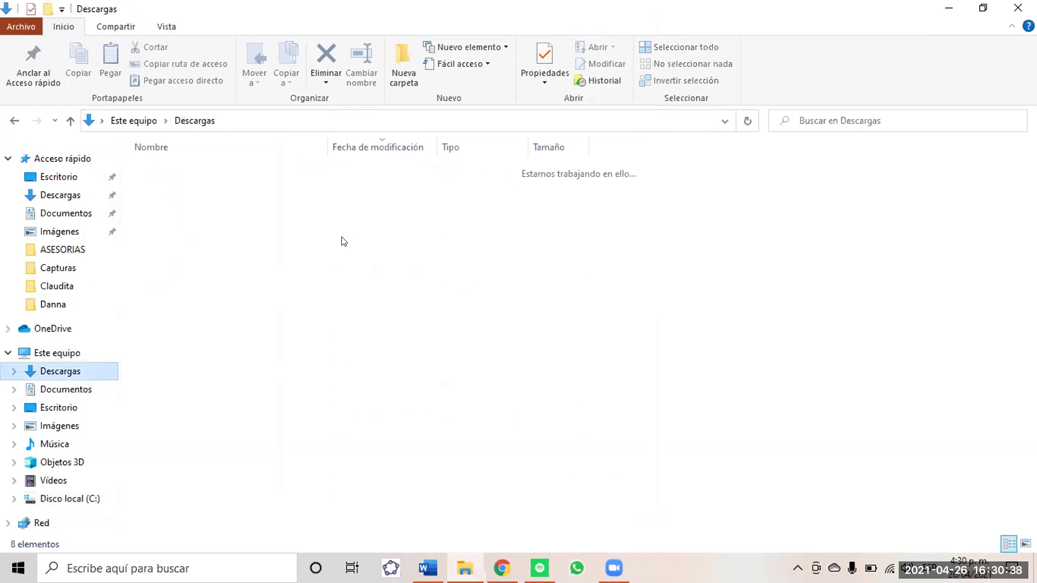
{"action": "double_click", "coordinate": [225, 242]}
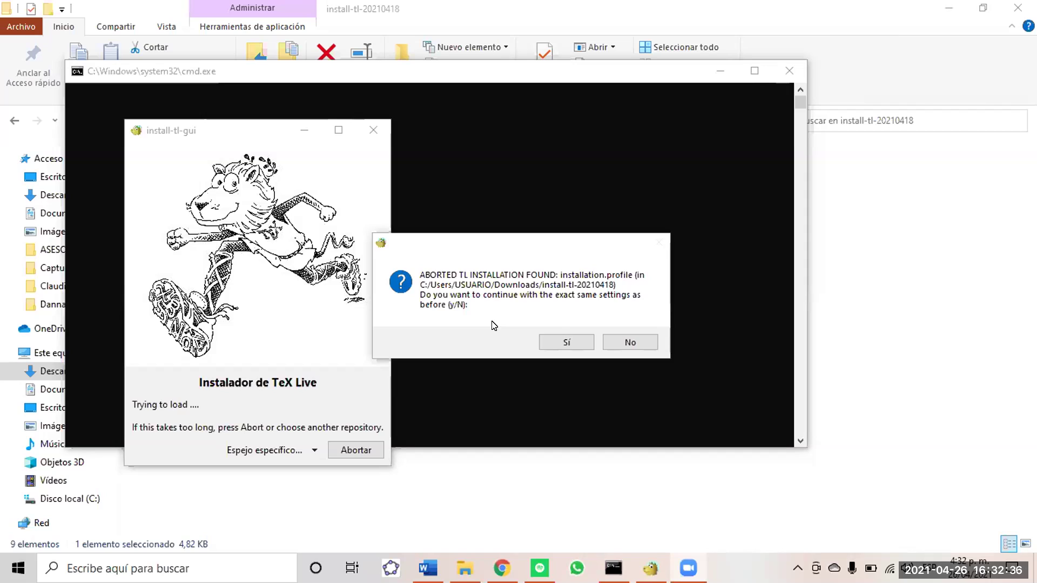
{"action": "left_click", "coordinate": [630, 342]}
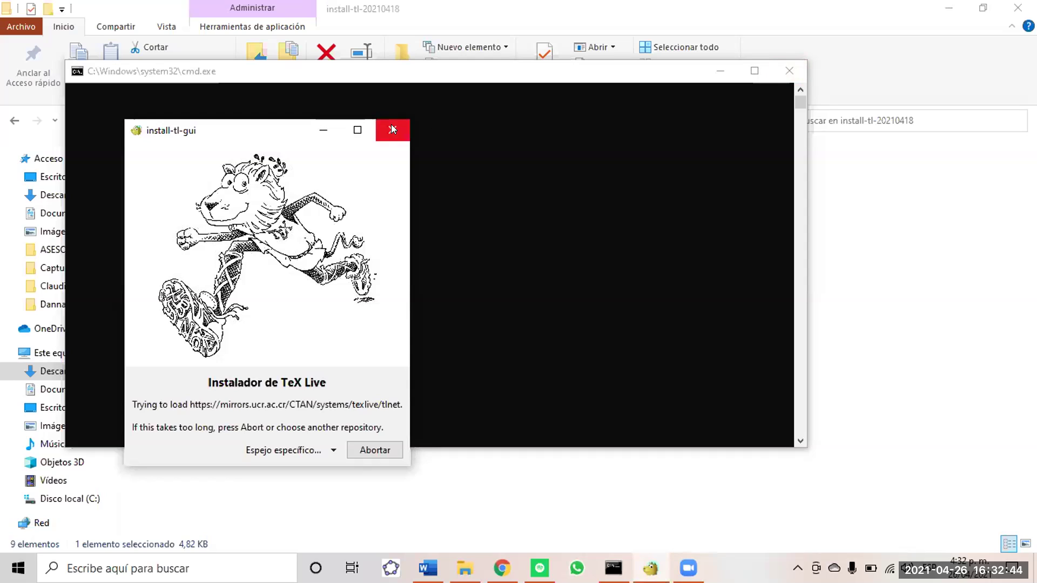
{"action": "left_click", "coordinate": [388, 451]}
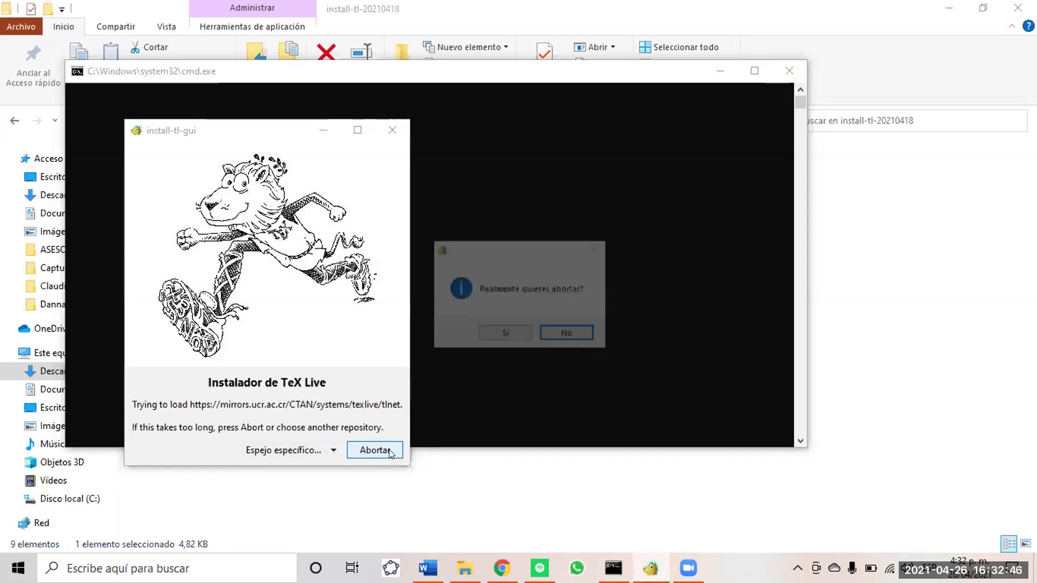
{"action": "left_click", "coordinate": [517, 334]}
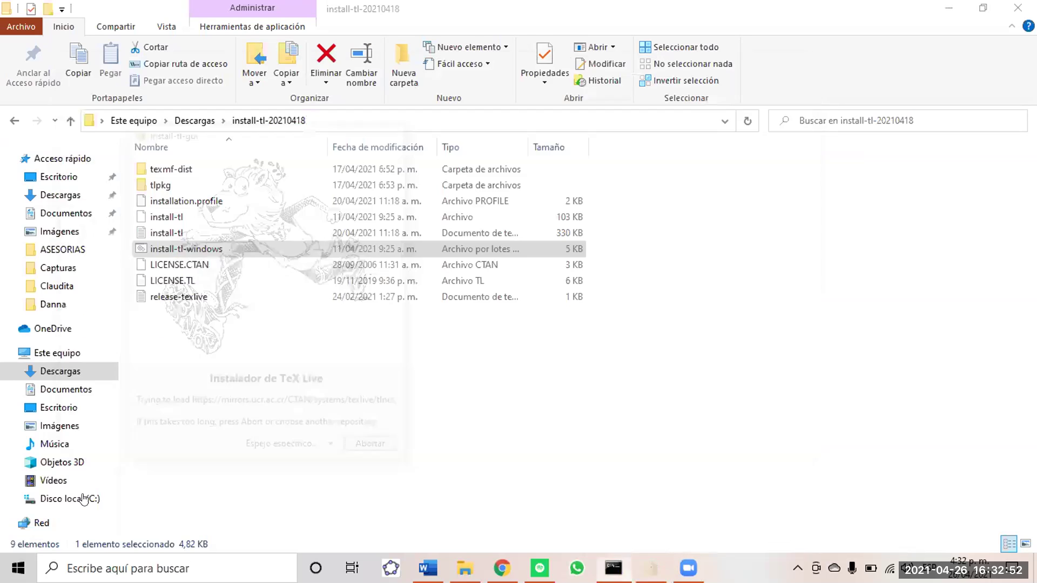
Step: Permanently delete the texlive folder from Disco local (C:)
{"action": "left_click", "coordinate": [88, 487]}
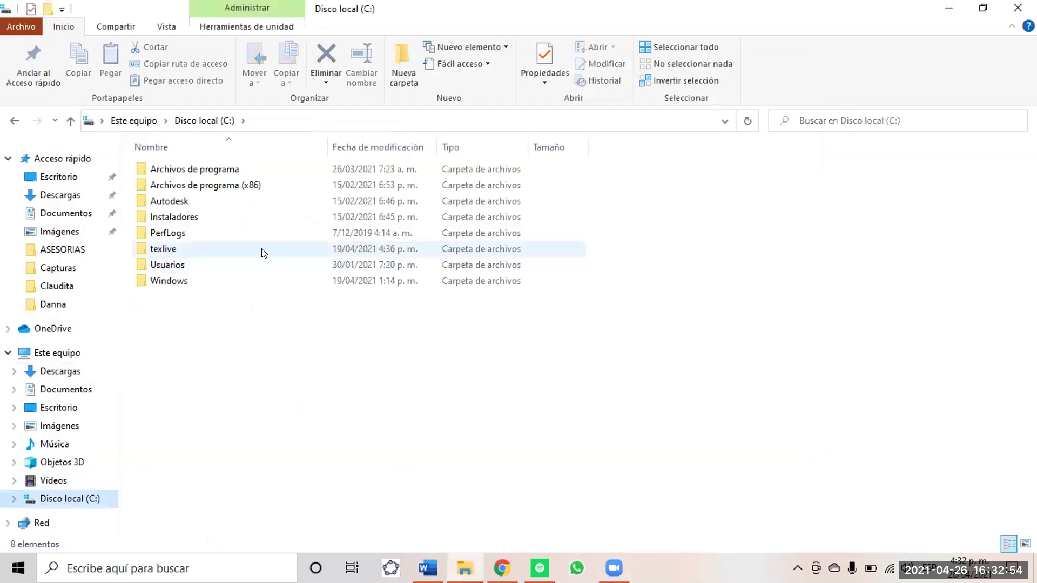
{"action": "left_click", "coordinate": [261, 249]}
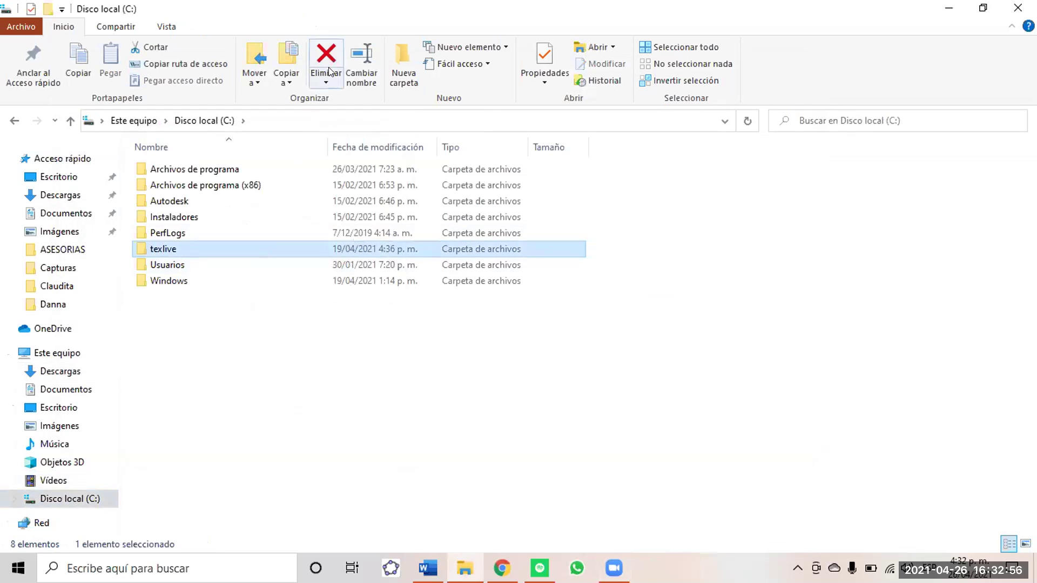
{"action": "left_click", "coordinate": [326, 81]}
{"action": "left_click", "coordinate": [357, 113]}
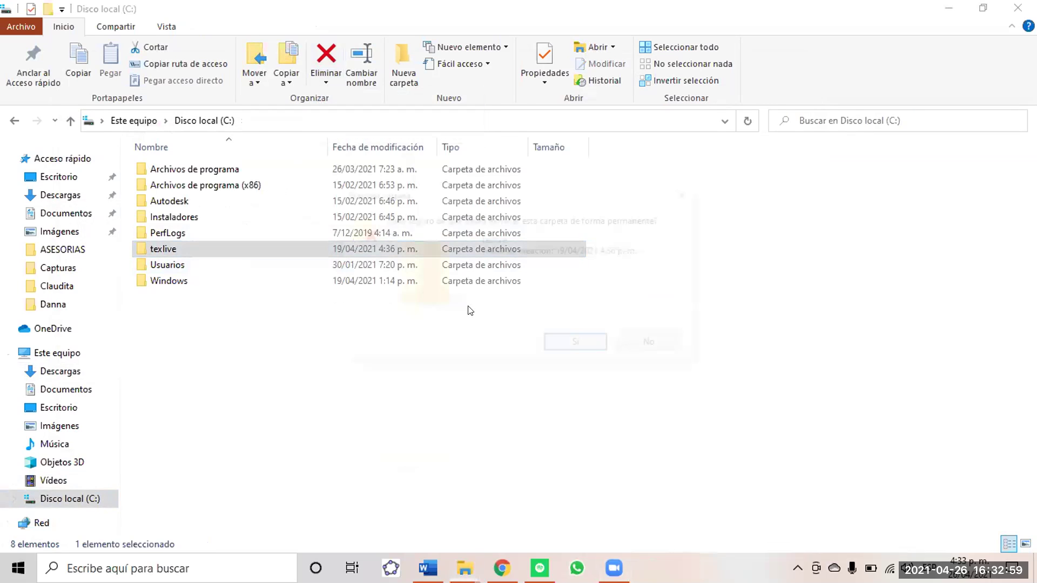
{"action": "left_click", "coordinate": [563, 348]}
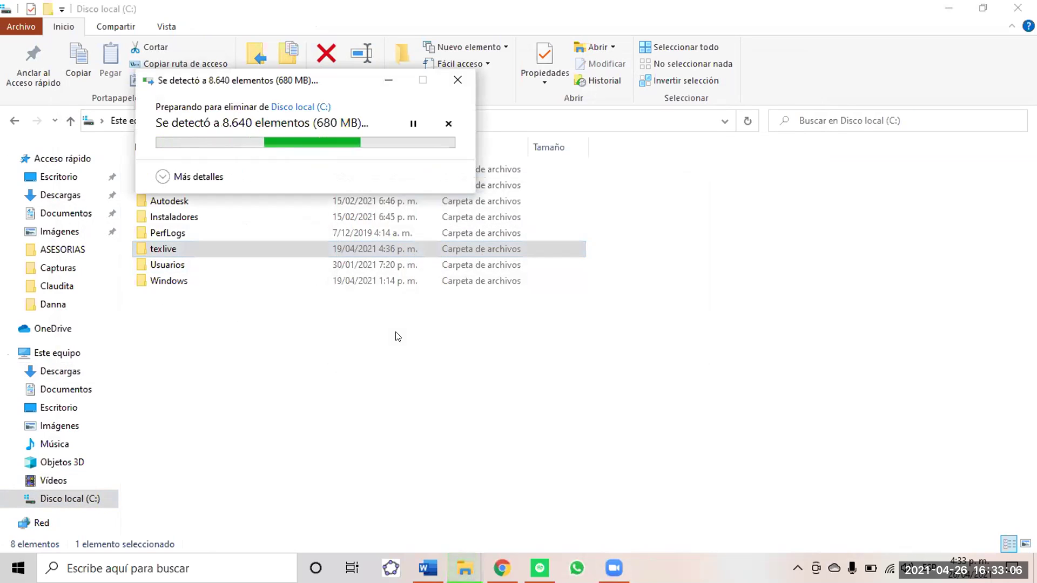
Step: Open the Descargas folder and check on the running texlive deletion among the open File Explorer windows
{"action": "left_click", "coordinate": [68, 372]}
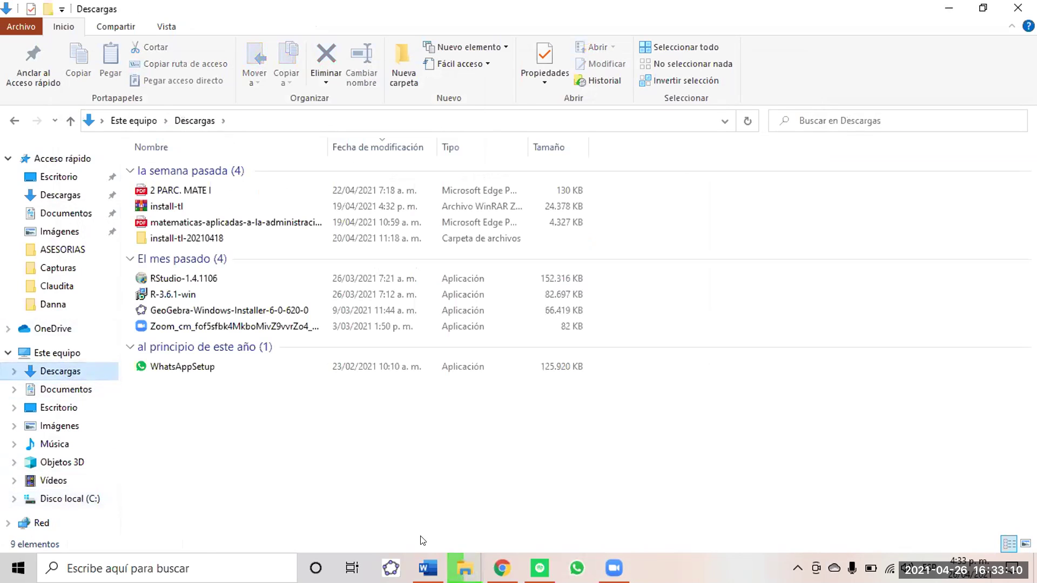
{"action": "mouse_move", "coordinate": [465, 567]}
{"action": "left_click", "coordinate": [471, 469]}
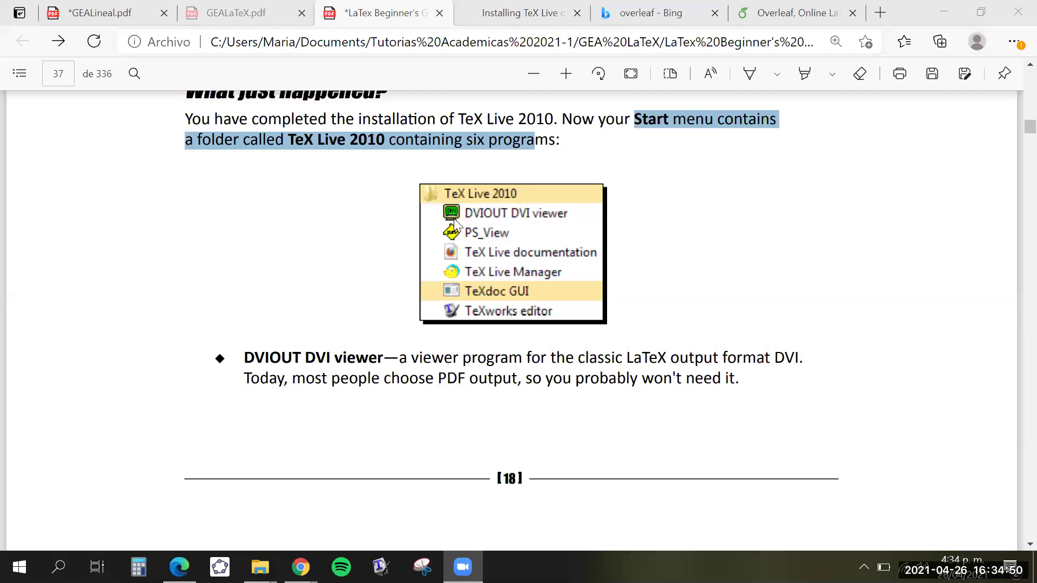
Step: Switch to the LaTeX Beginner's Guide PDF and clear the text selection above the TeX Live 2010 program list
{"action": "left_click", "coordinate": [442, 191]}
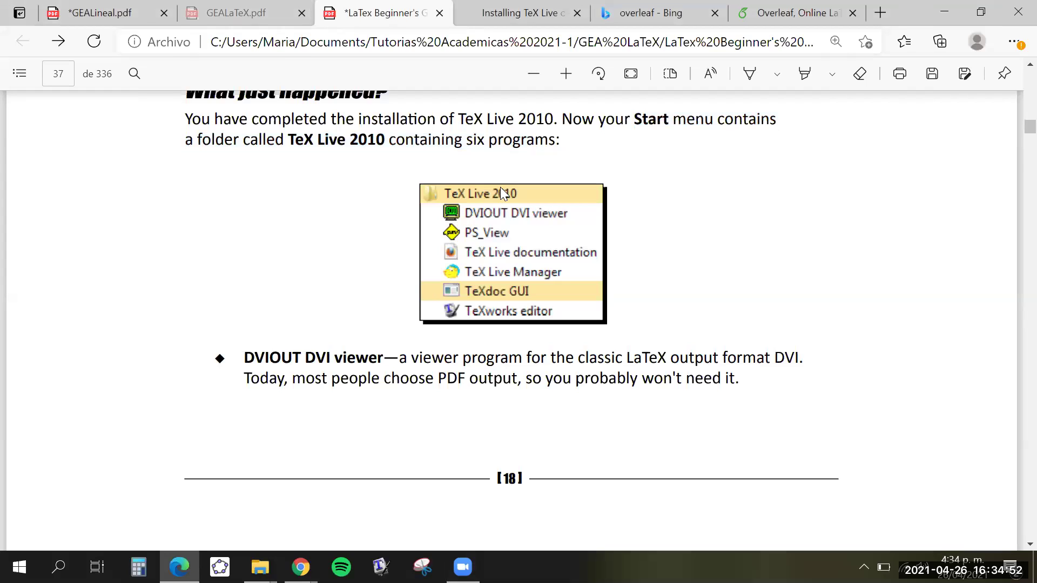